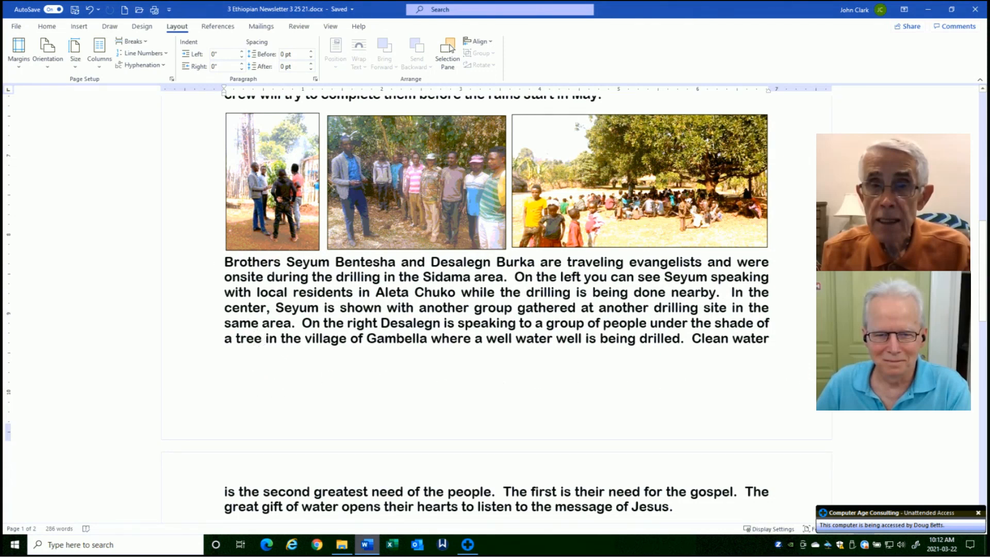
{"action": "mouse_move", "coordinate": [985, 307]}
{"action": "left_mouse_down"}
{"action": "mouse_move", "coordinate": [985, 325]}
{"action": "mouse_move", "coordinate": [986, 312]}
{"action": "left_mouse_up"}
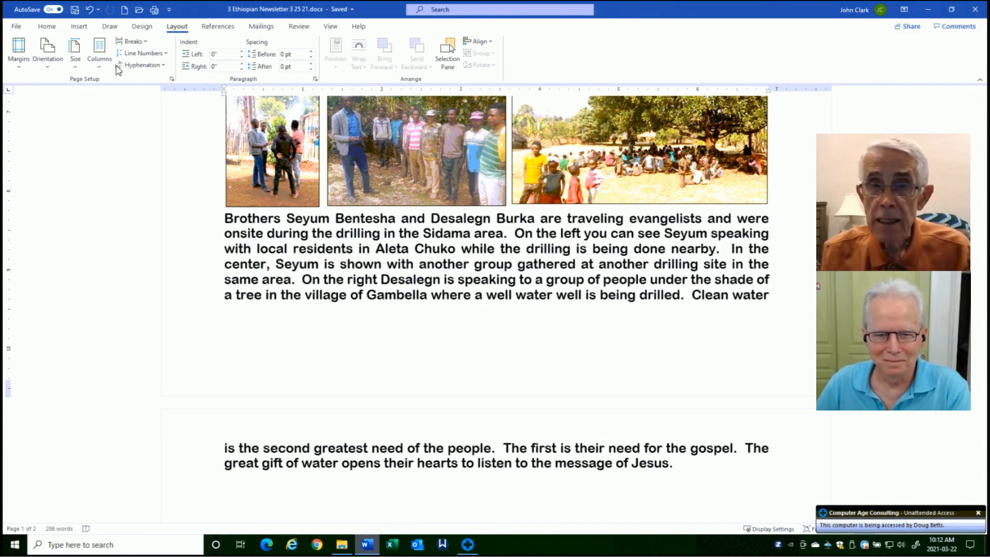
{"action": "left_click", "coordinate": [19, 57]}
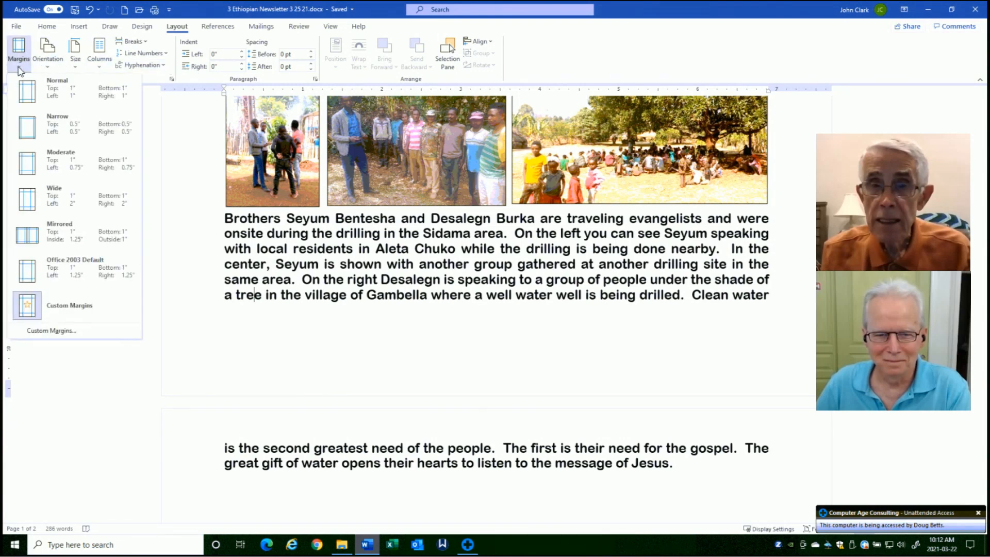
{"action": "left_click", "coordinate": [27, 308]}
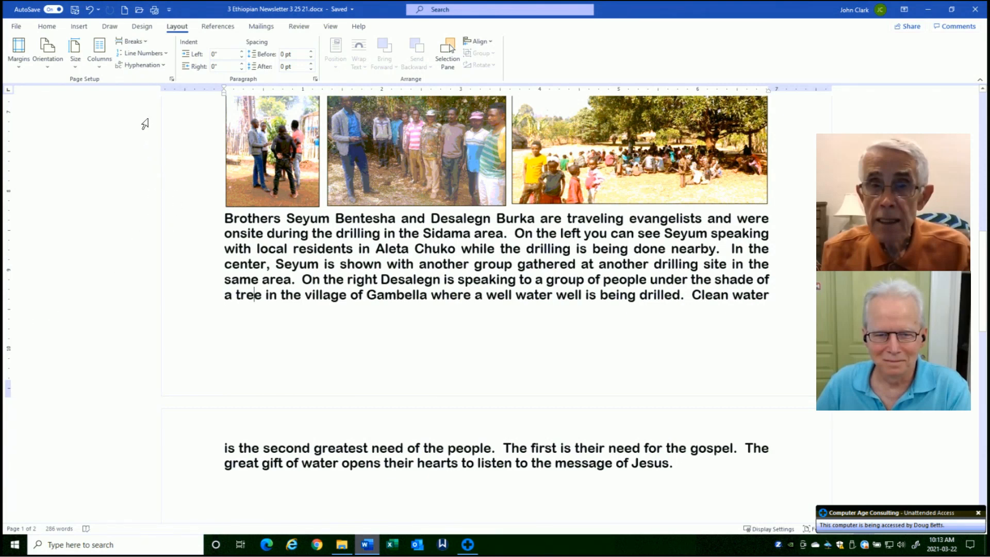
{"action": "left_click", "coordinate": [46, 3]}
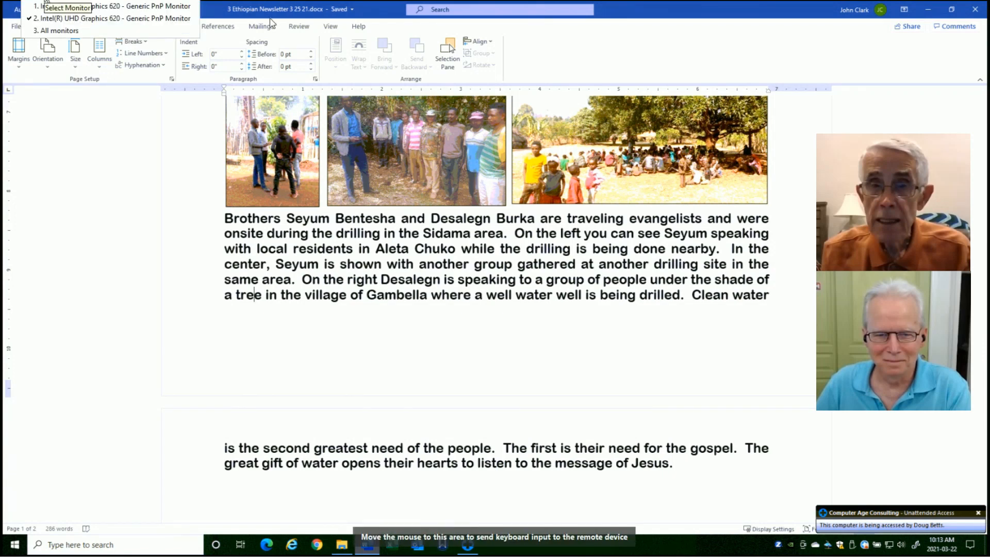
{"action": "left_click", "coordinate": [45, 6]}
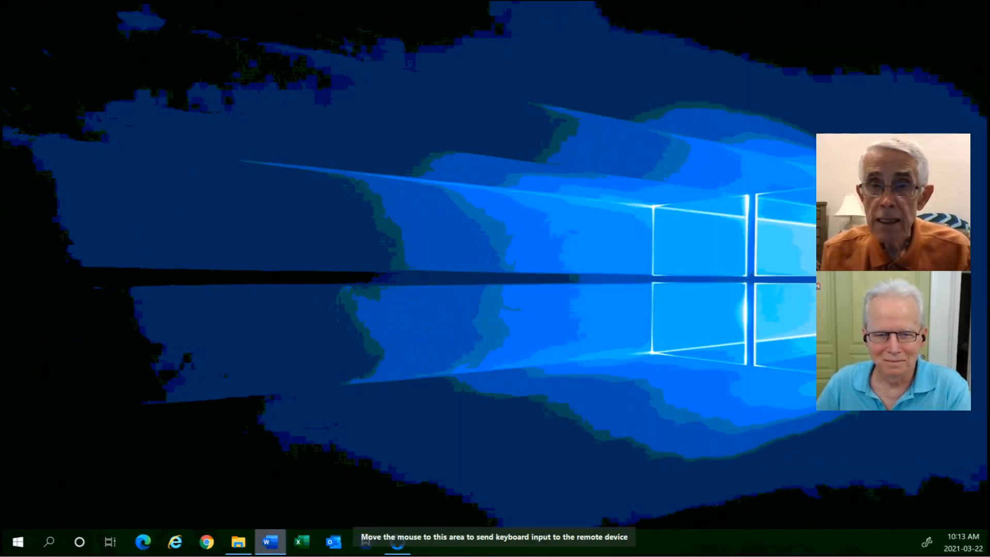
{"action": "left_click", "coordinate": [46, 2]}
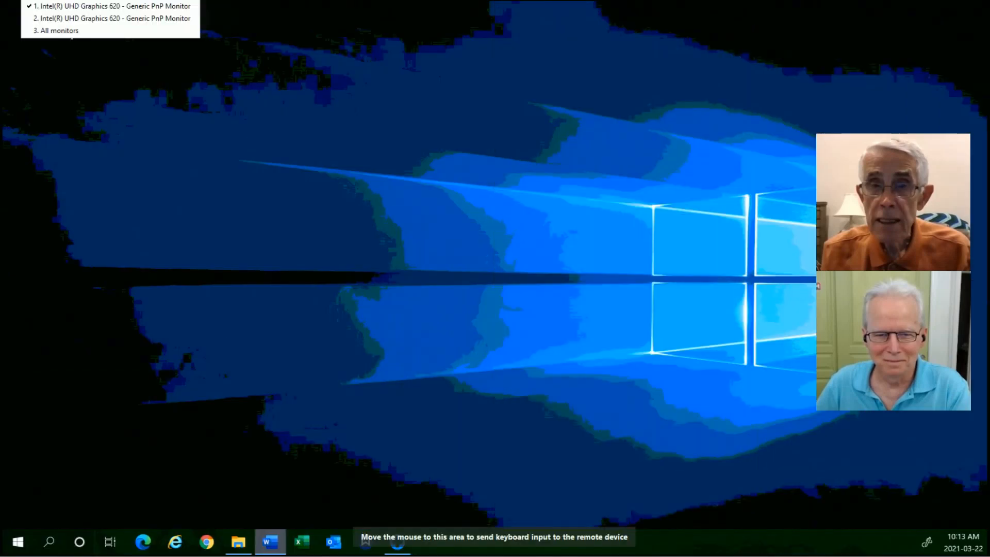
{"action": "left_click", "coordinate": [43, 16]}
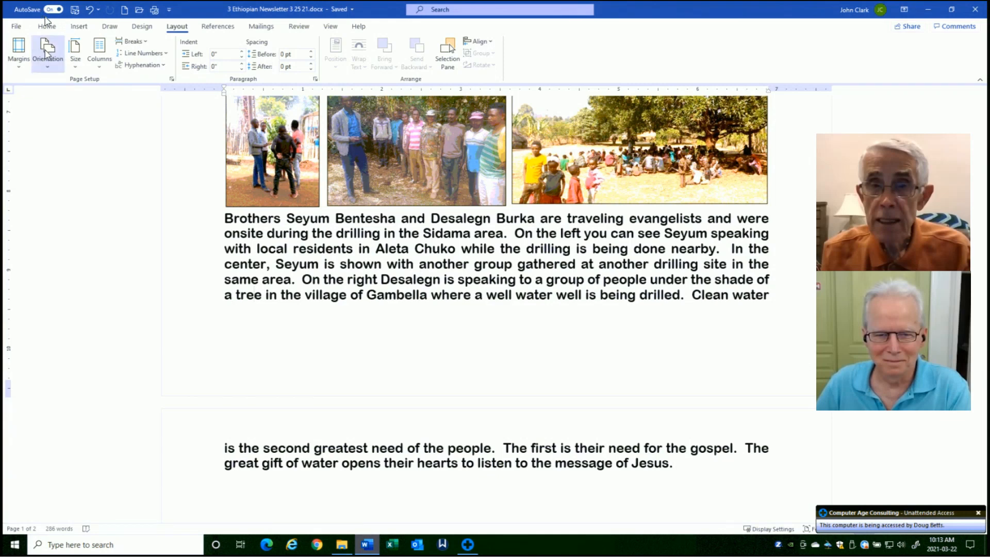
Set the bottom page margin to 1 inch for the whole document
{"action": "left_click", "coordinate": [22, 66]}
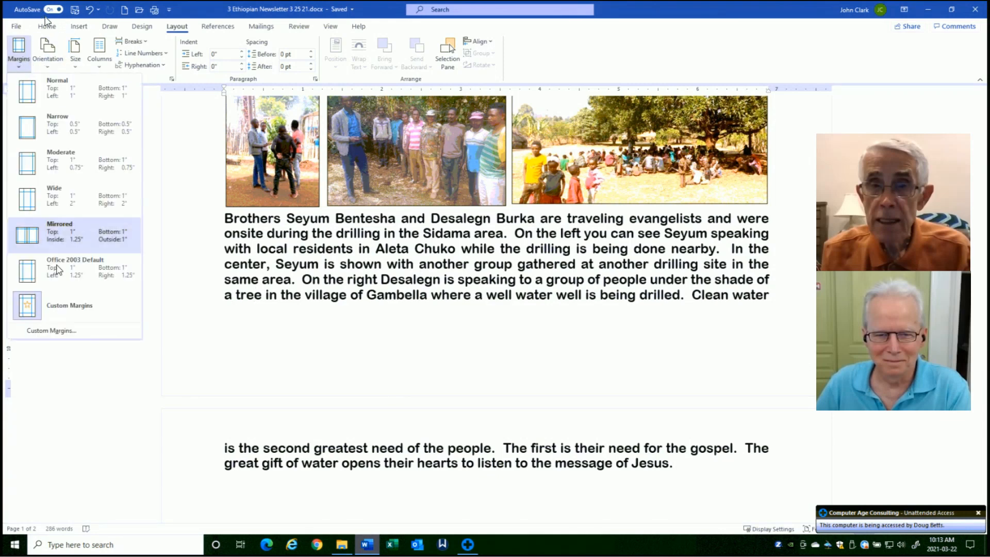
{"action": "left_click", "coordinate": [44, 331]}
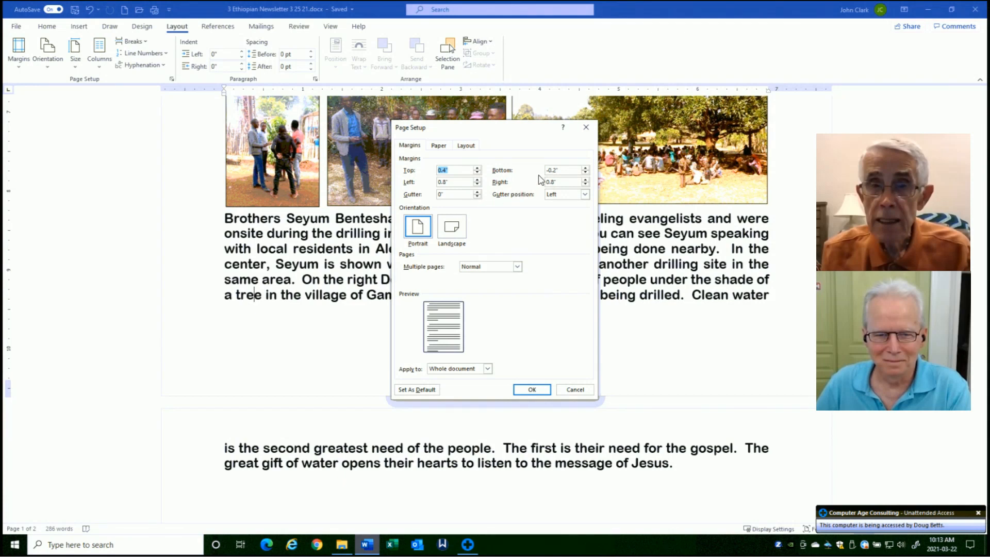
{"action": "left_click", "coordinate": [561, 171]}
{"action": "key", "text": "BackSpace"}
{"action": "key", "text": "BackSpace"}
{"action": "key", "text": "BackSpace"}
{"action": "type", "text": "1"}
{"action": "key", "text": "Tab"}
{"action": "left_click", "coordinate": [531, 391]}
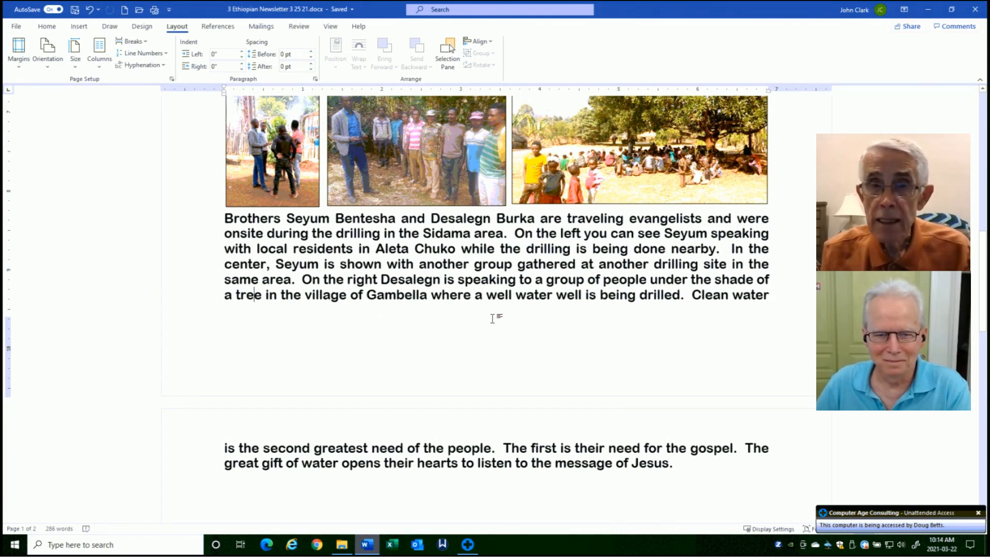
Check how the text cursor moves between the last line of page 1 and the first line of page 2
{"action": "left_click", "coordinate": [532, 280]}
{"action": "left_click", "coordinate": [258, 297]}
{"action": "key", "text": "Down"}
{"action": "key", "text": "Up"}
{"action": "key", "text": "Down"}
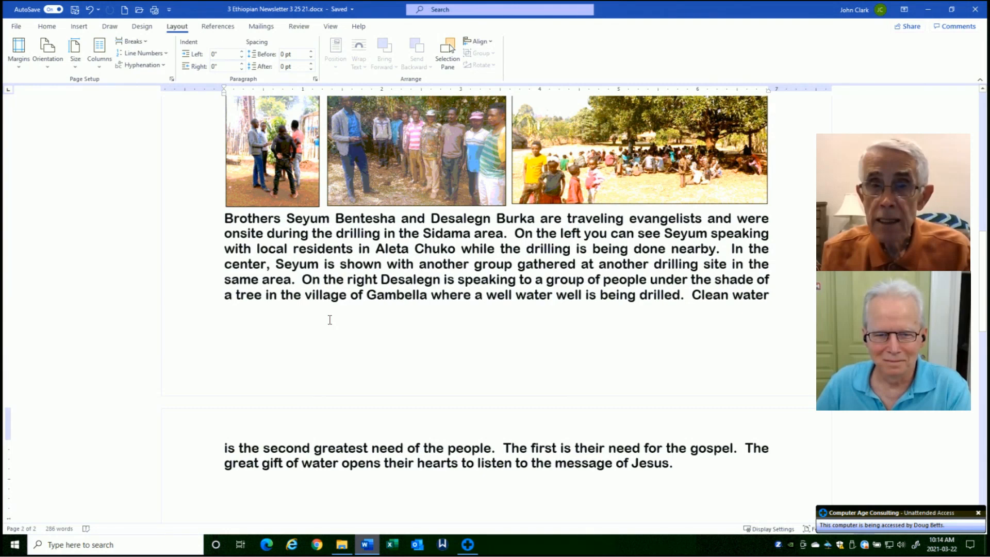
{"action": "key", "text": "Up"}
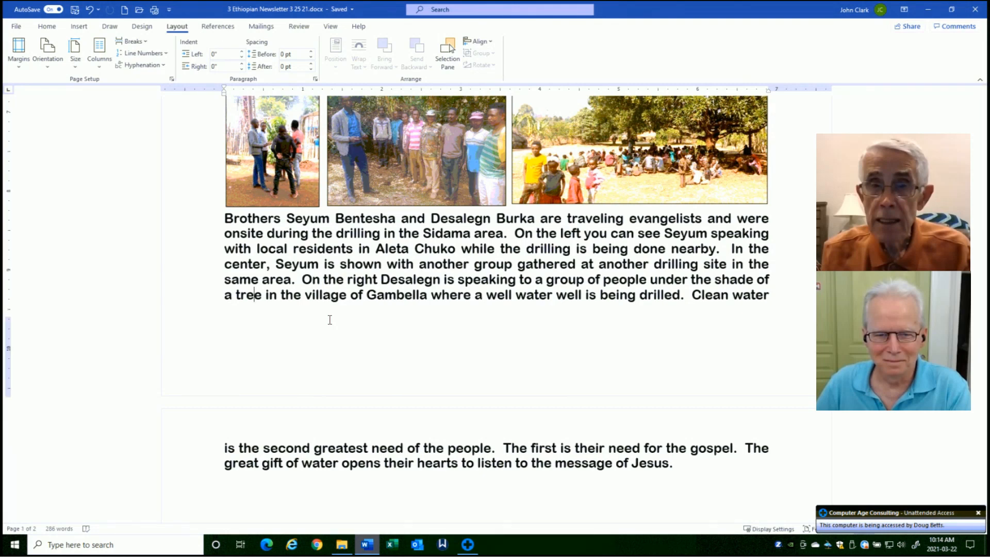
{"action": "key", "text": "Down"}
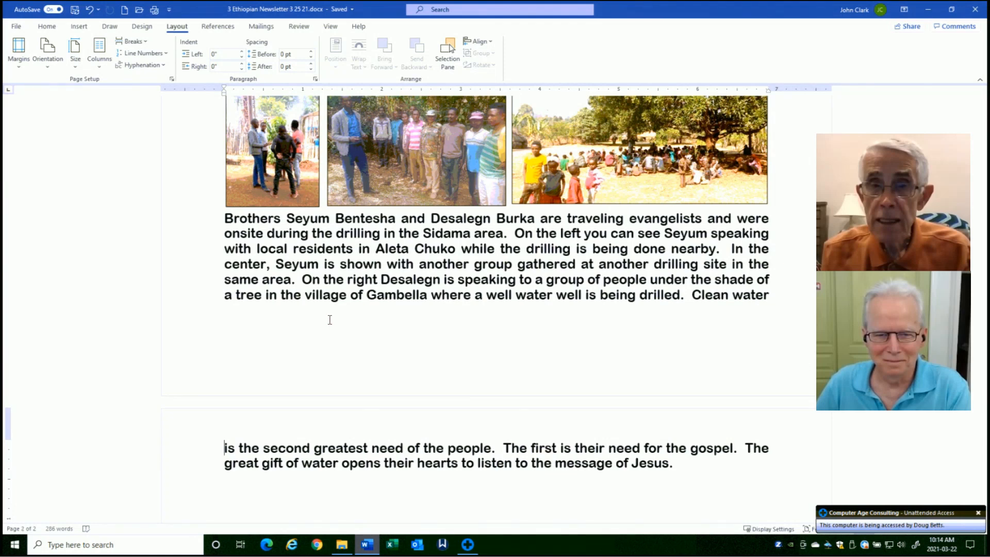
Turn off Widow/Orphan control and Keep with next for the paragraph below the three photos
{"action": "left_click", "coordinate": [330, 319]}
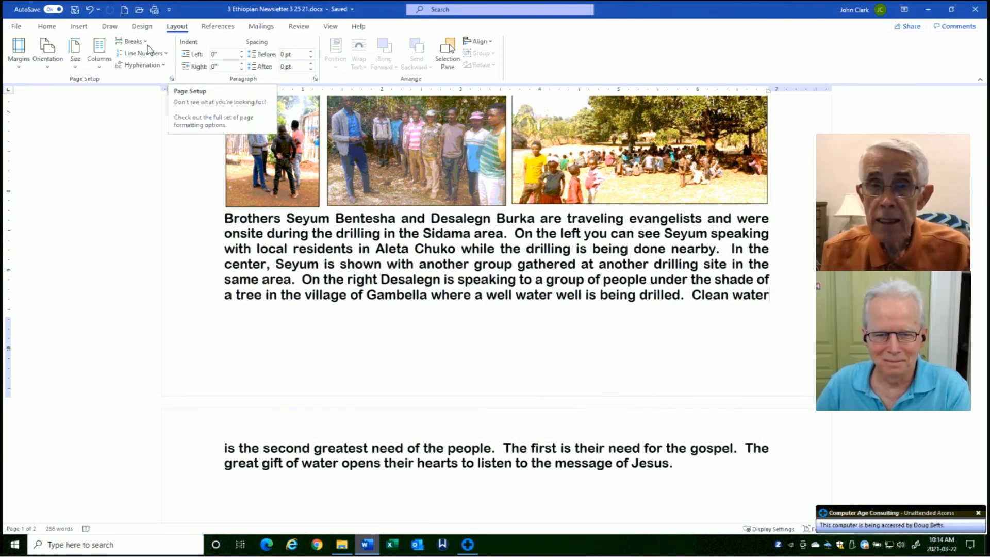
{"action": "left_click", "coordinate": [47, 27]}
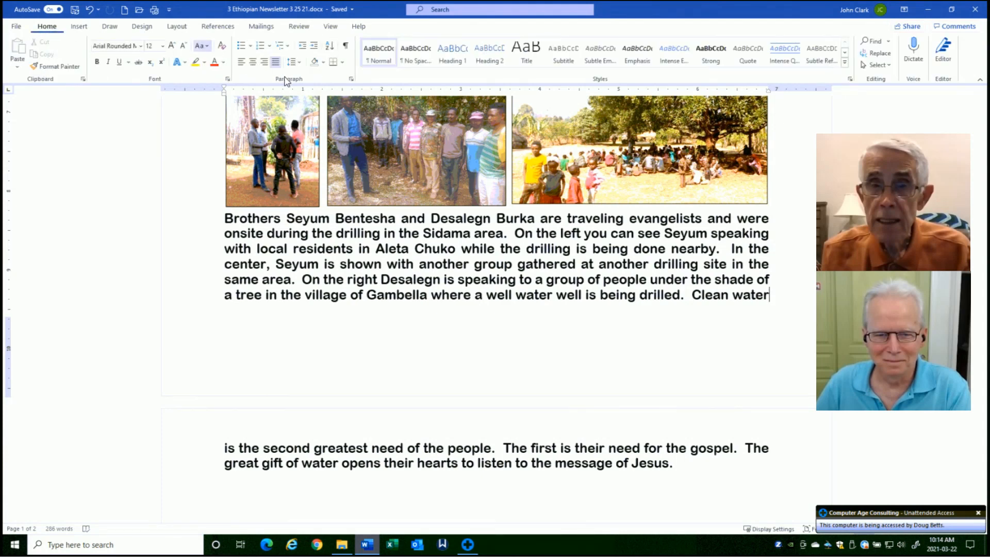
{"action": "left_click", "coordinate": [351, 79]}
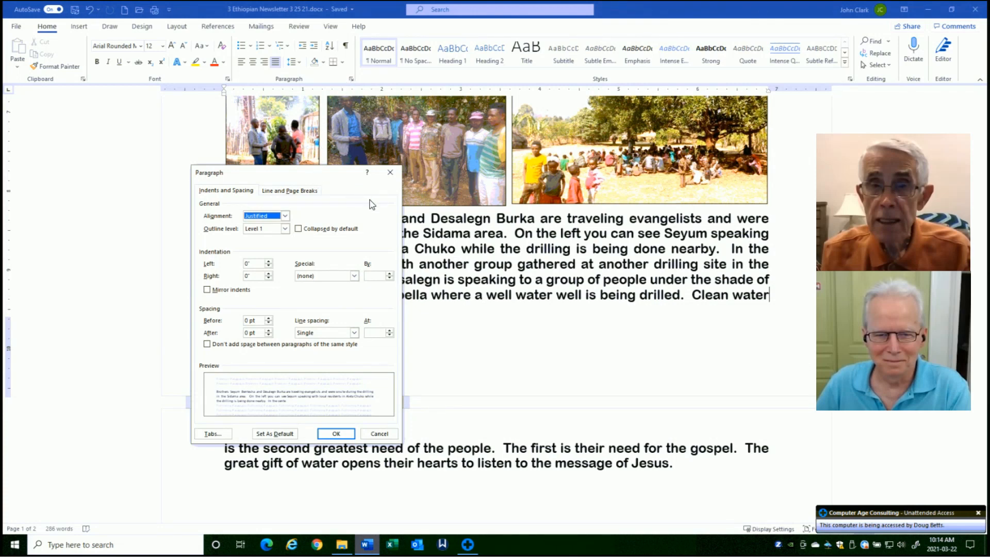
{"action": "left_click", "coordinate": [292, 197]}
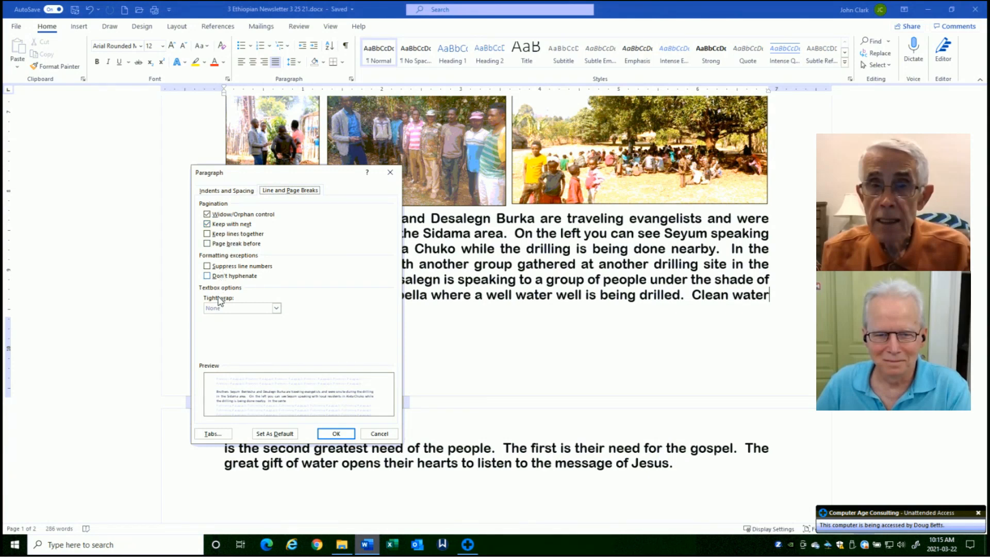
{"action": "left_click", "coordinate": [208, 224]}
{"action": "left_click", "coordinate": [207, 215]}
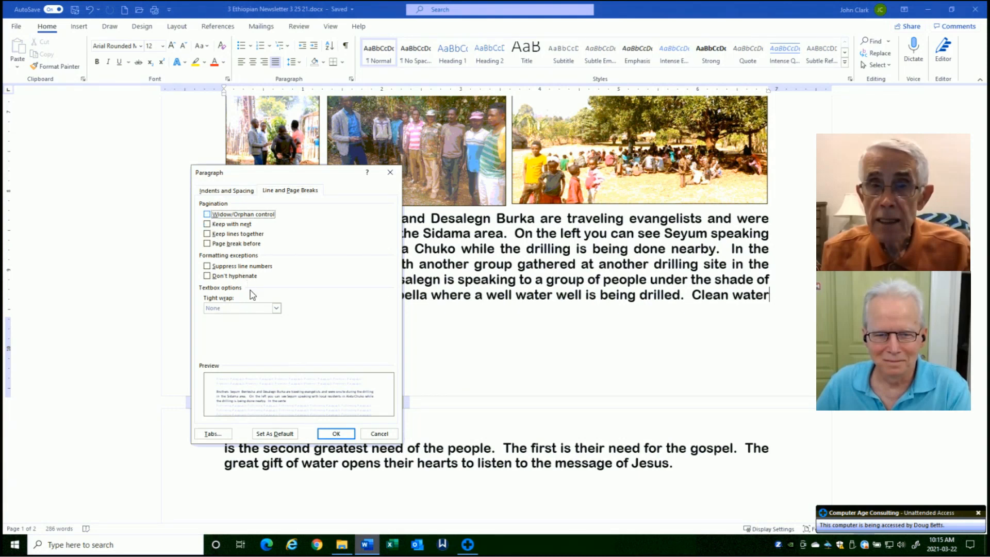
{"action": "left_click", "coordinate": [334, 435]}
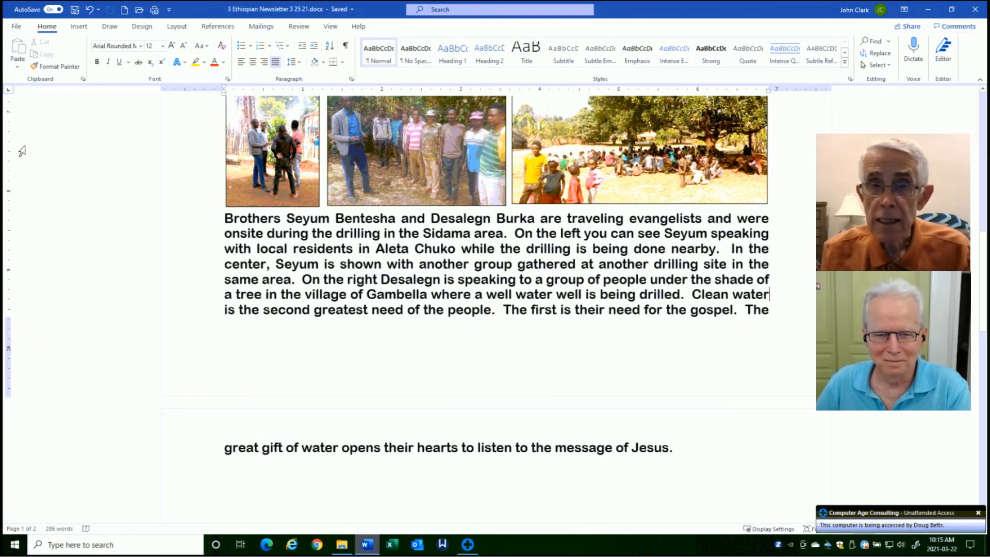
Reduce the bottom page margin for the whole document so the paragraph's last line fits on page 1
{"action": "left_click", "coordinate": [17, 68]}
{"action": "left_click", "coordinate": [177, 26]}
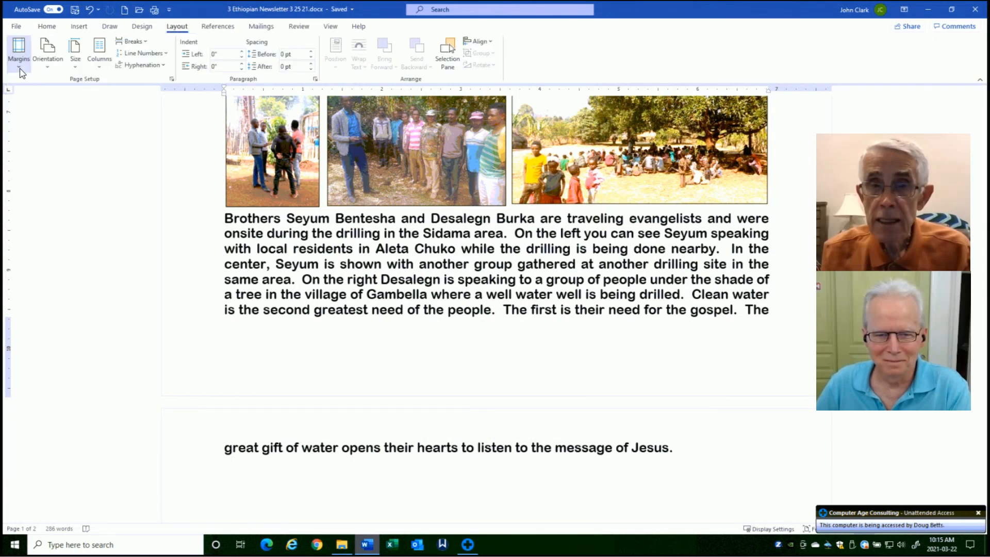
{"action": "left_click", "coordinate": [20, 70]}
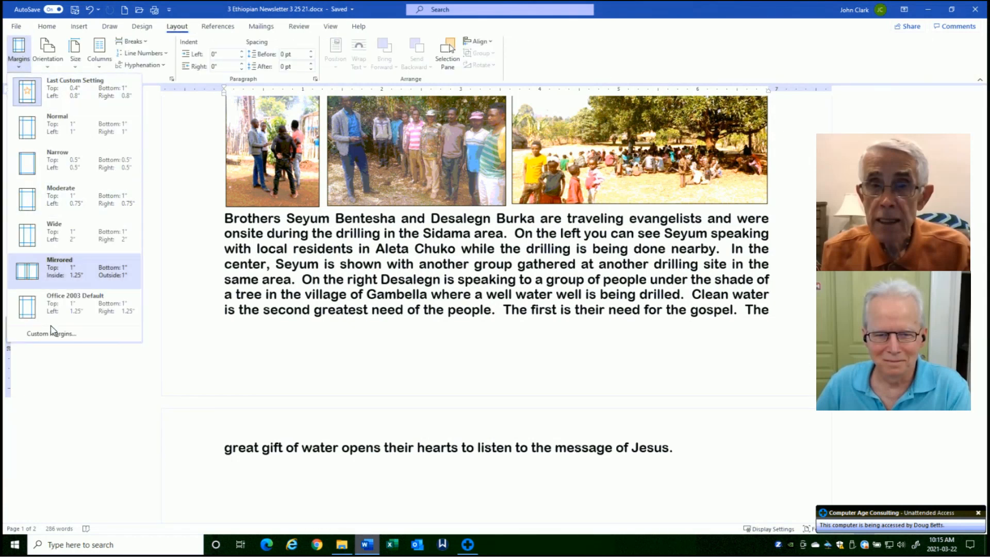
{"action": "left_click", "coordinate": [58, 334]}
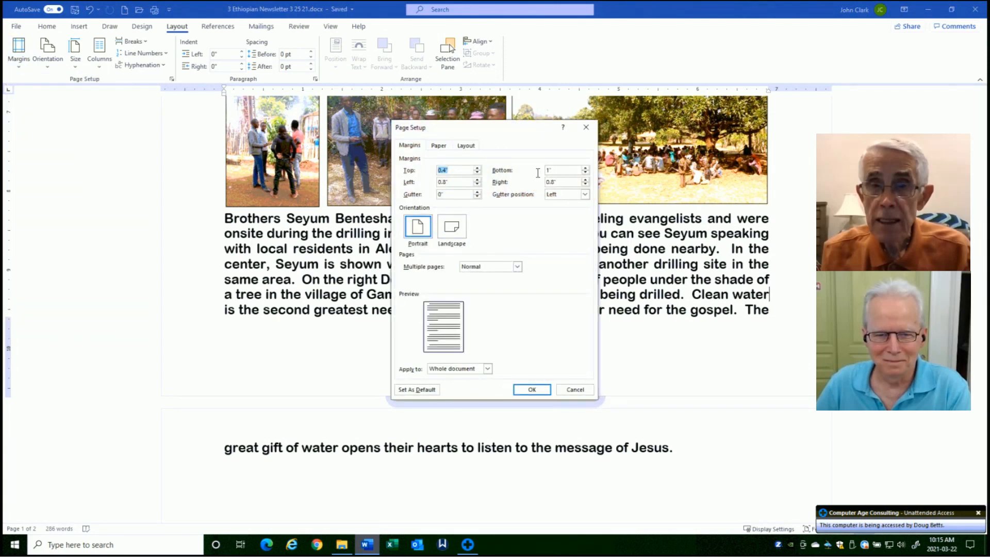
{"action": "key", "text": "Tab"}
{"action": "key", "text": "Tab"}
{"action": "left_click", "coordinate": [539, 393]}
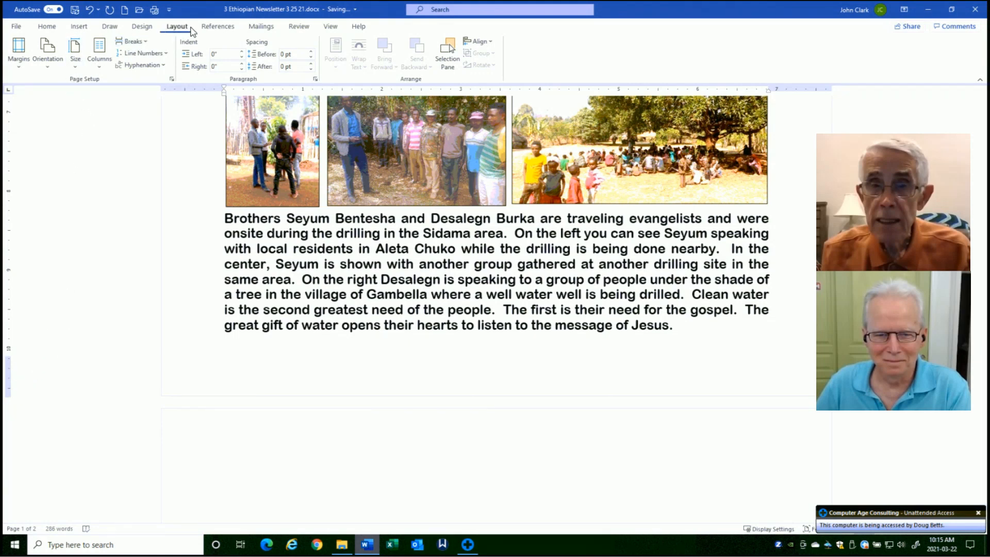
{"action": "left_click", "coordinate": [53, 30]}
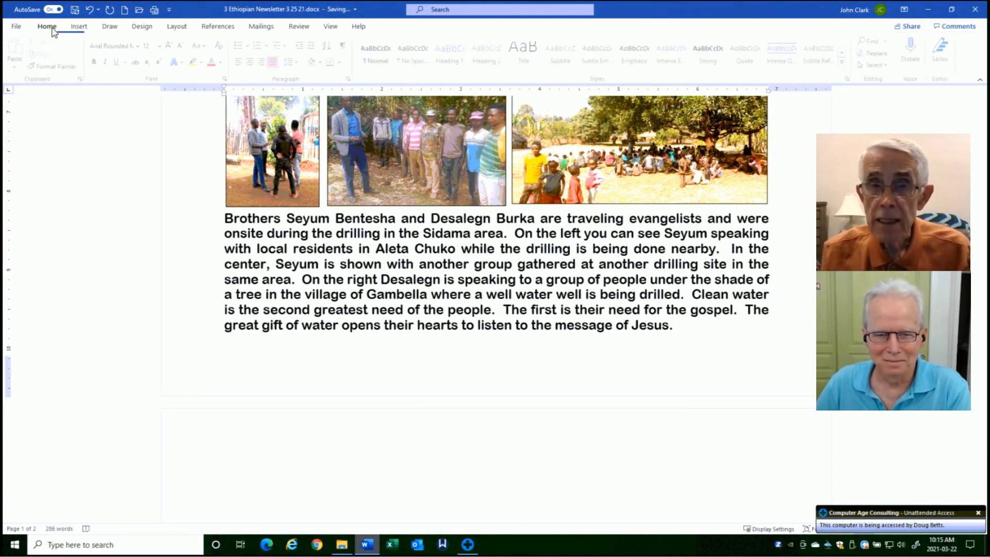
{"action": "left_click", "coordinate": [178, 29]}
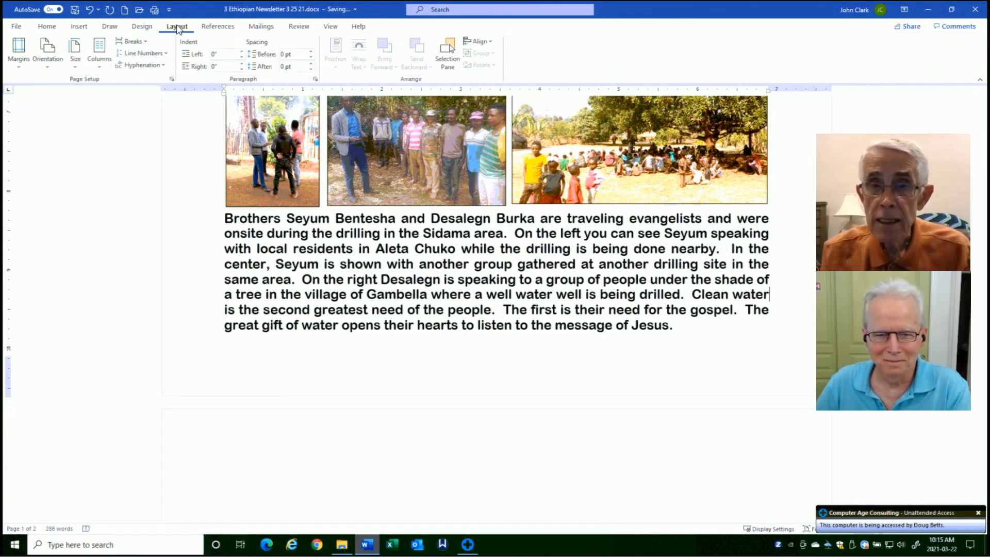
{"action": "left_click", "coordinate": [316, 79]}
{"action": "left_click", "coordinate": [46, 30]}
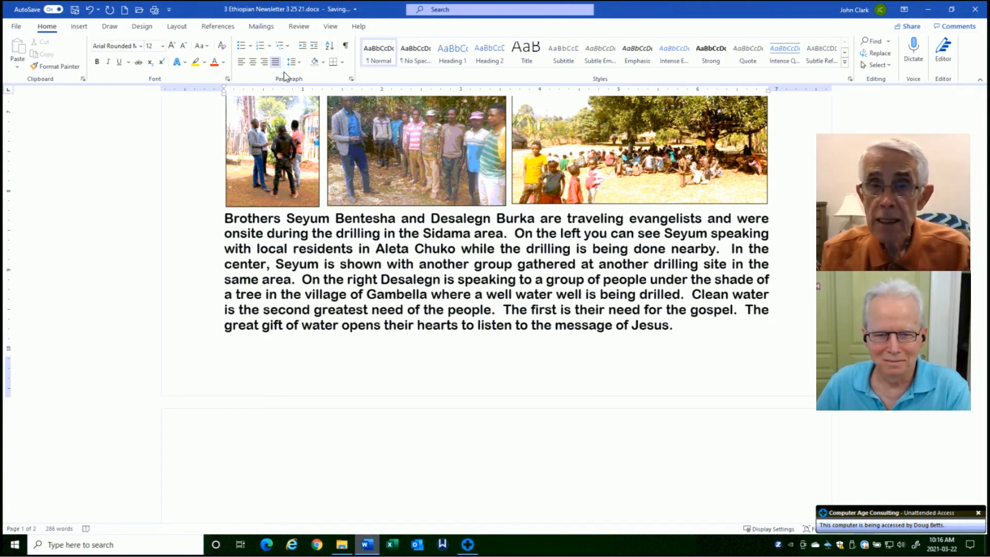
{"action": "left_click", "coordinate": [176, 27]}
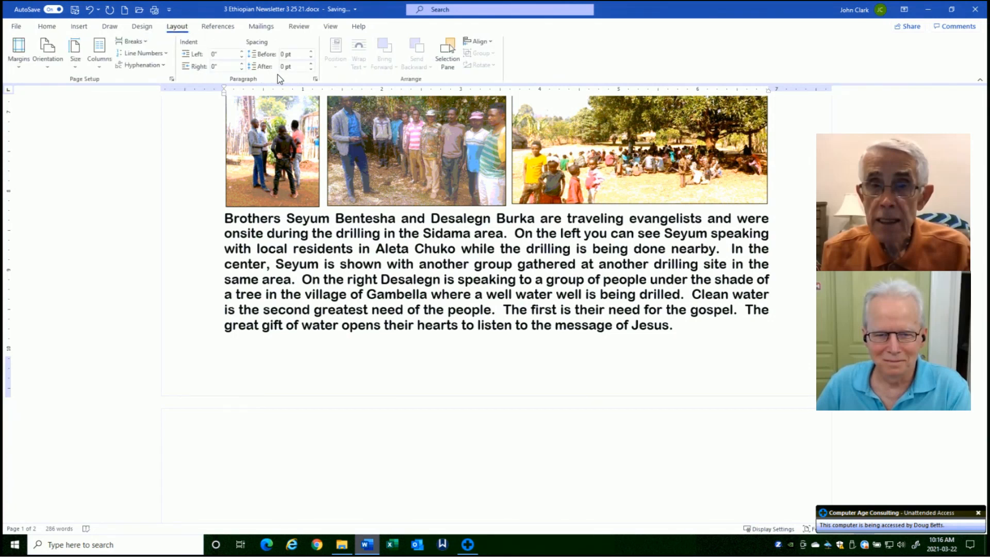
Make the current paragraph settings the default for all documents based on the Normal.dotm template
{"action": "left_click", "coordinate": [315, 80]}
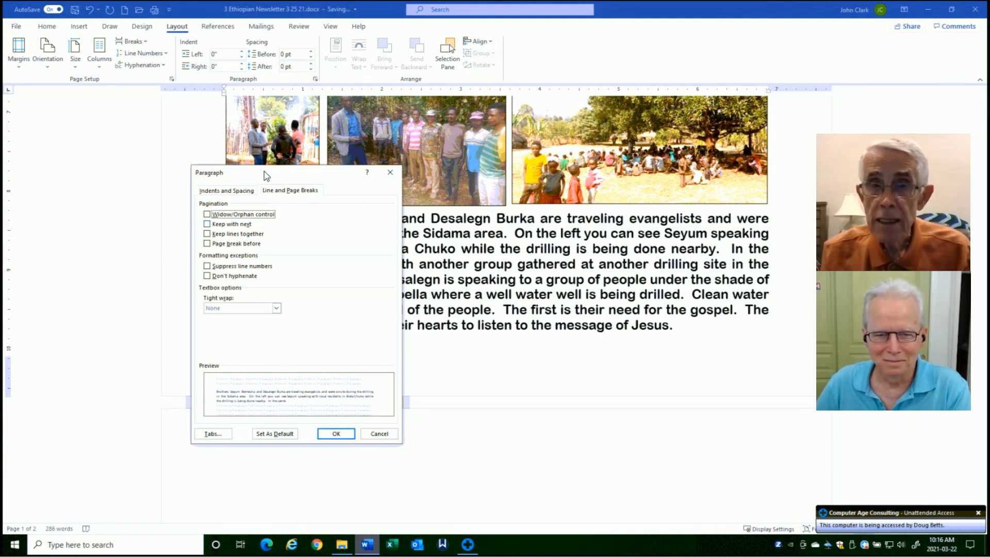
{"action": "left_click_drag", "start_coordinate": [263, 176], "coordinate": [129, 165]}
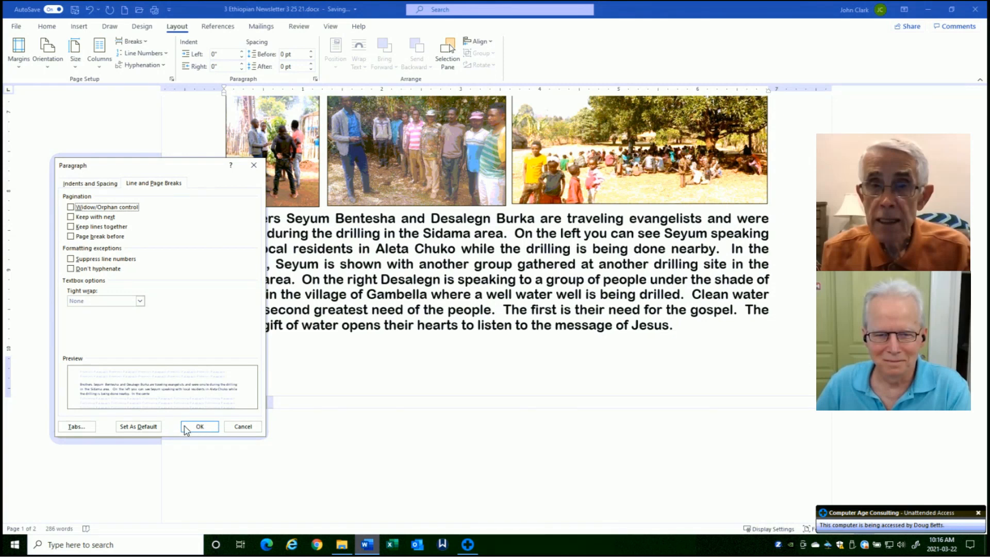
{"action": "left_click", "coordinate": [146, 428]}
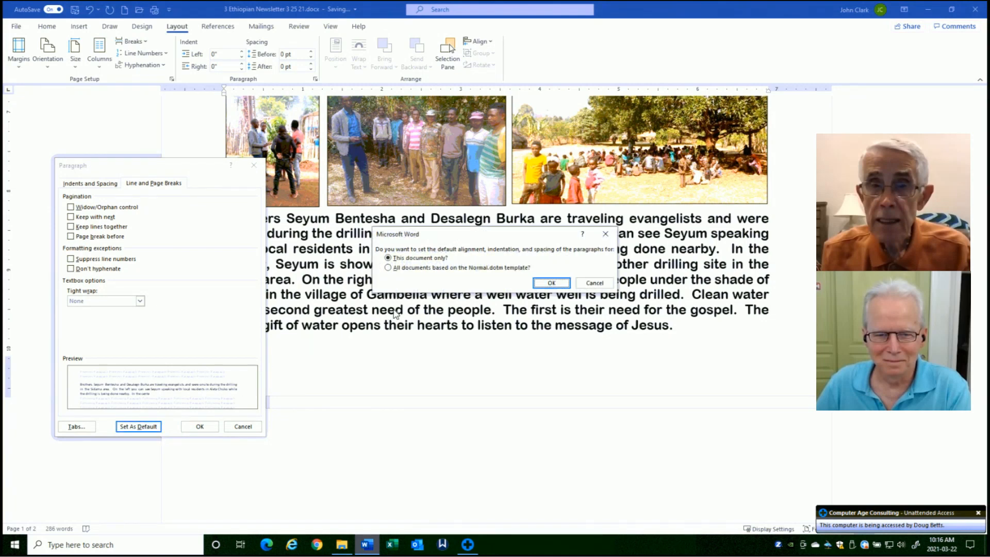
{"action": "left_click", "coordinate": [390, 267]}
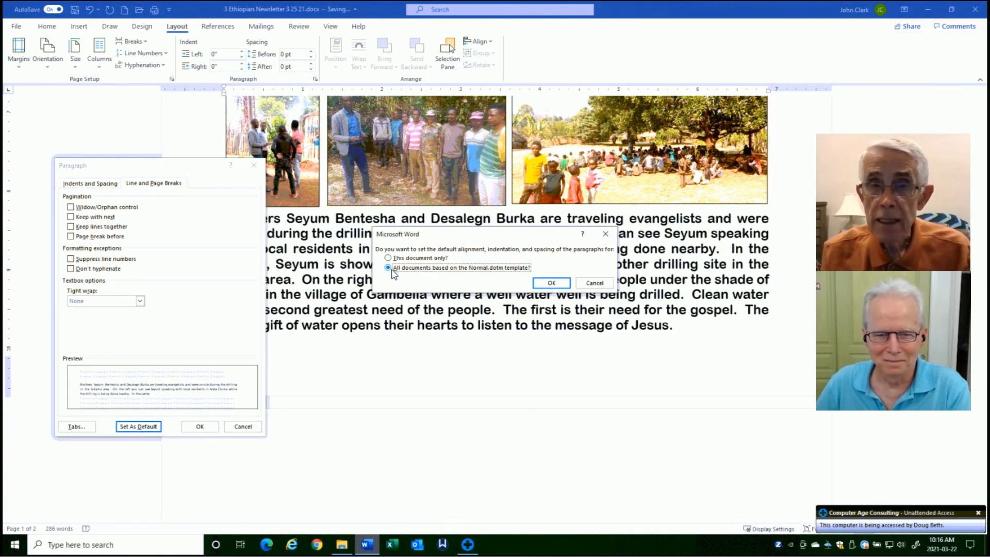
{"action": "left_click", "coordinate": [551, 284]}
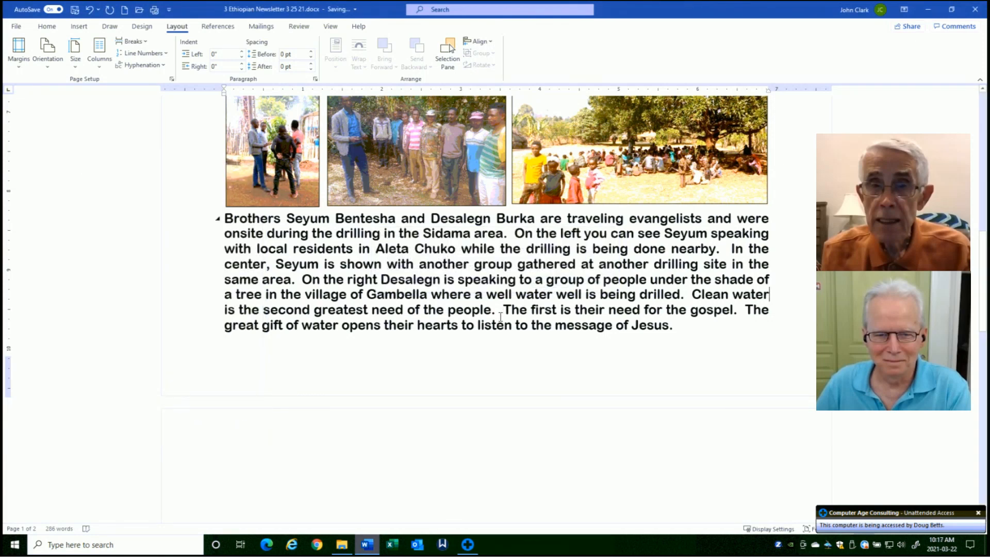